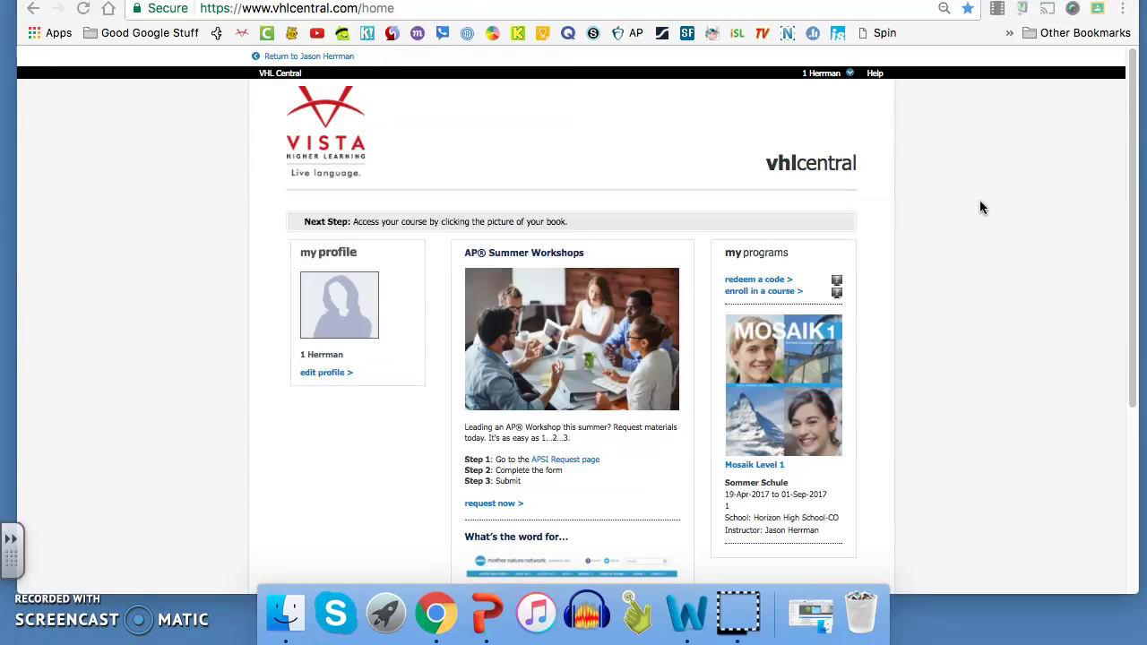
- Open the Mosaik Level 1 course and expand the assignments due Wednesday, August 9th
click(981, 231)
click(768, 358)
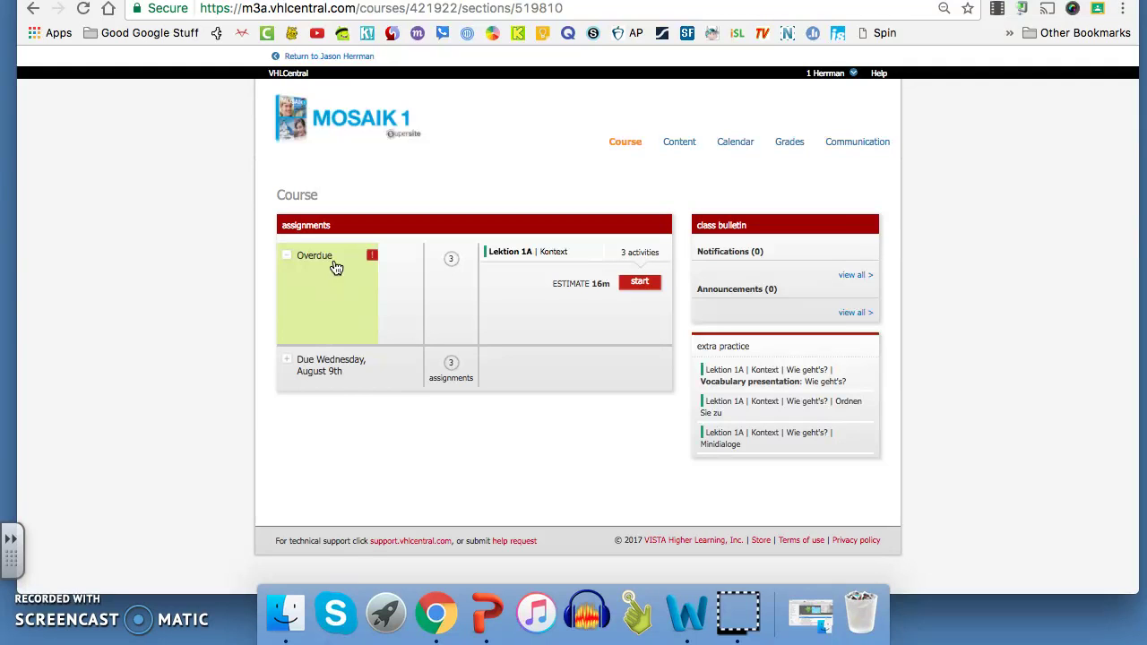
click(328, 378)
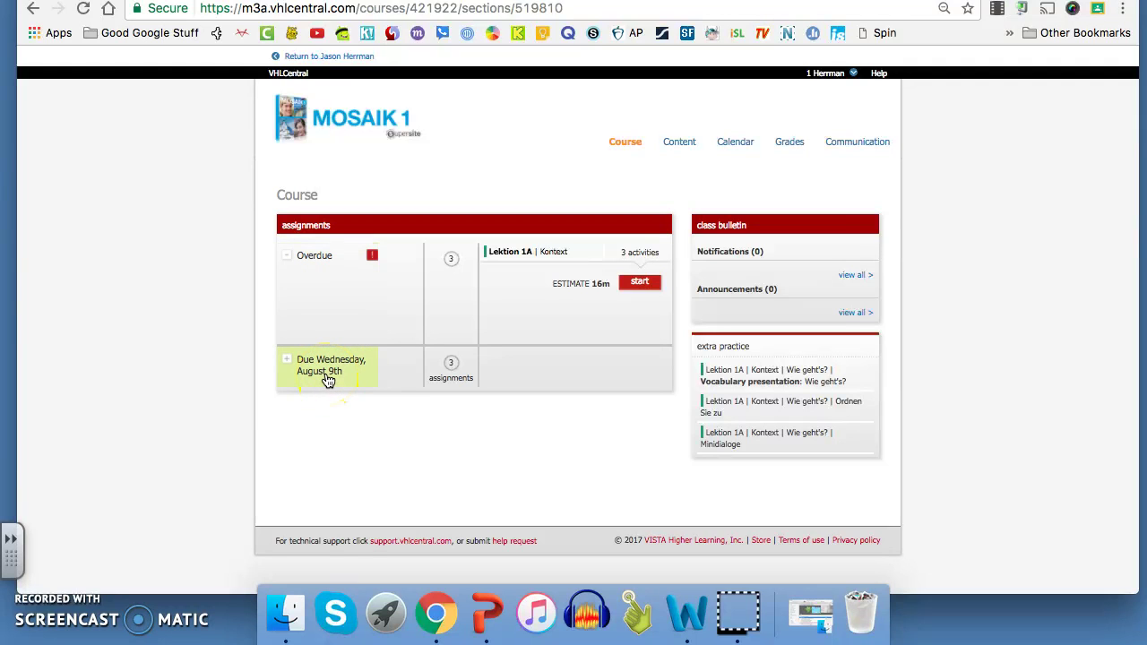
click(295, 374)
click(385, 356)
click(347, 339)
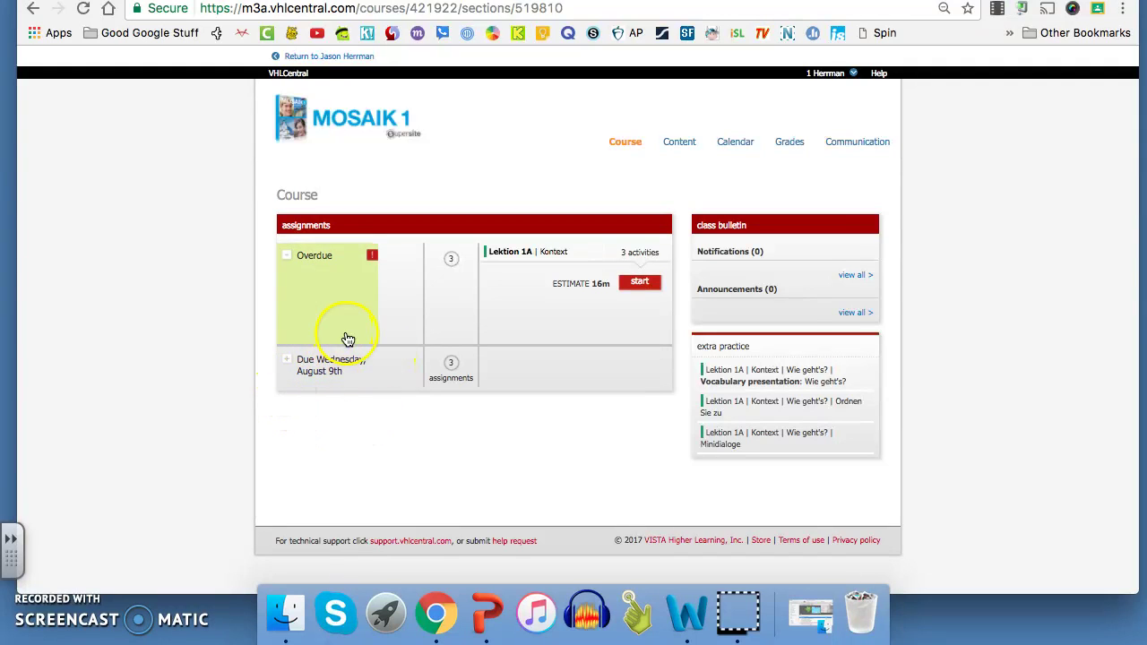
click(299, 343)
click(366, 379)
click(290, 356)
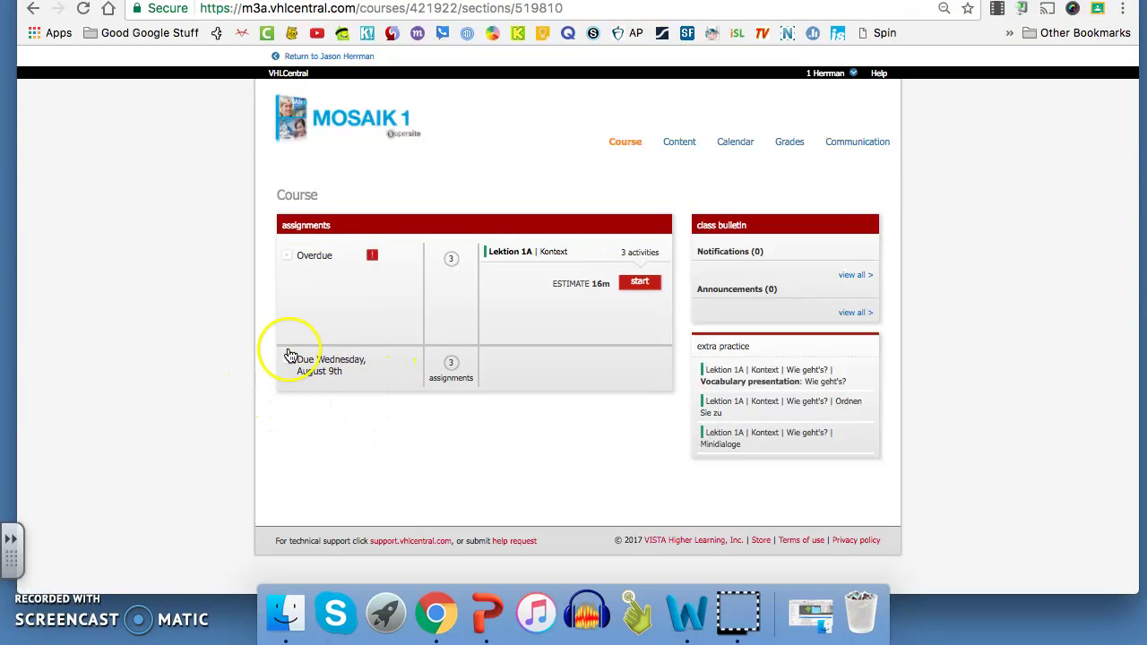
click(320, 377)
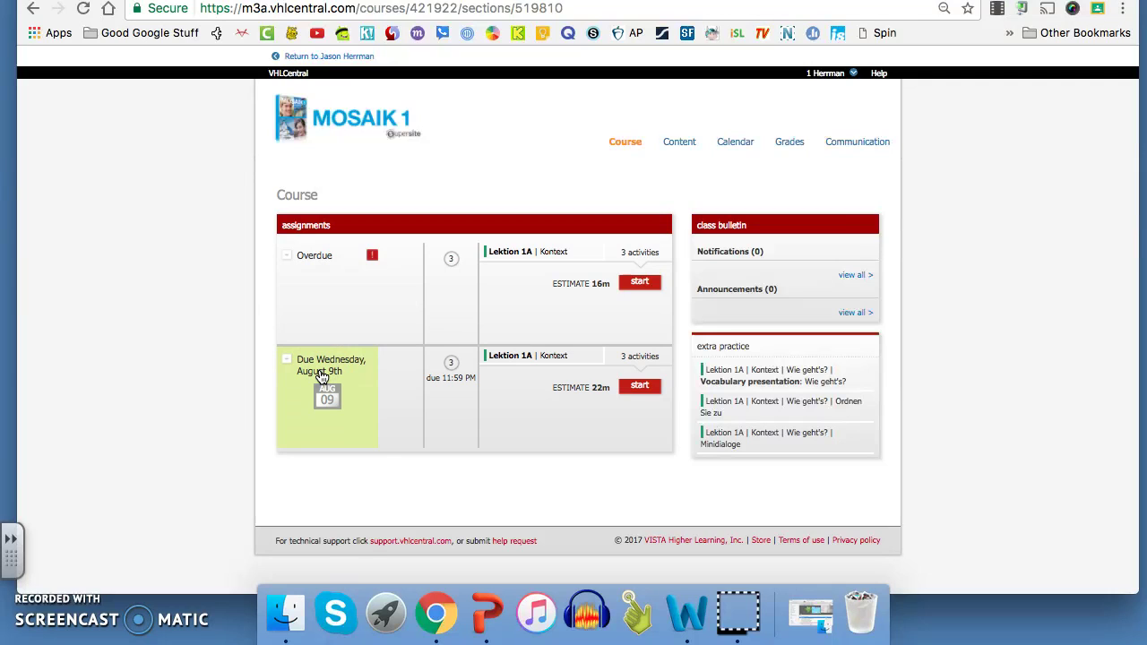
click(317, 366)
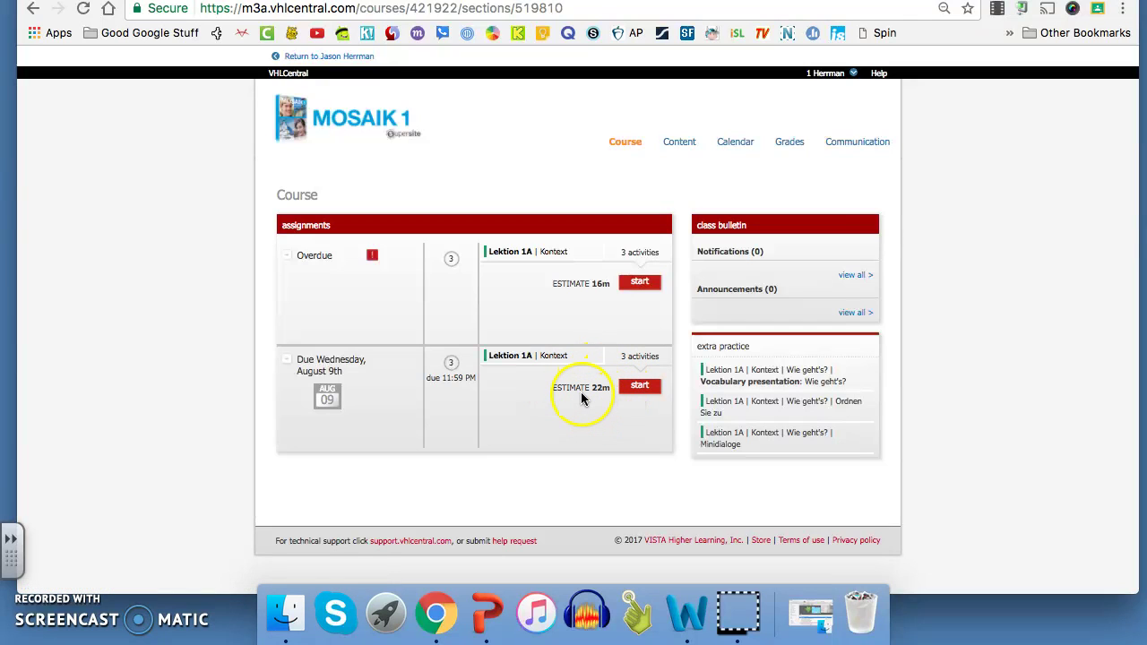
- Start the August 9th assignment and look through its activities Was fehlt?, Antworten Sie and Aufnehmen, ending on Was fehlt?
click(634, 392)
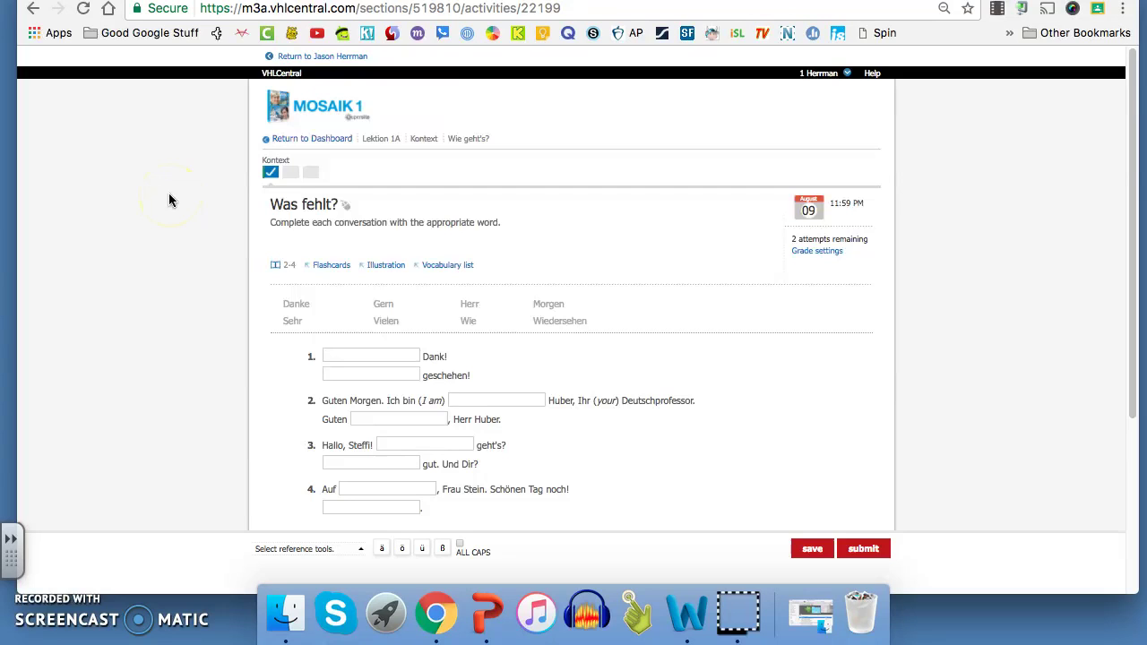
click(312, 174)
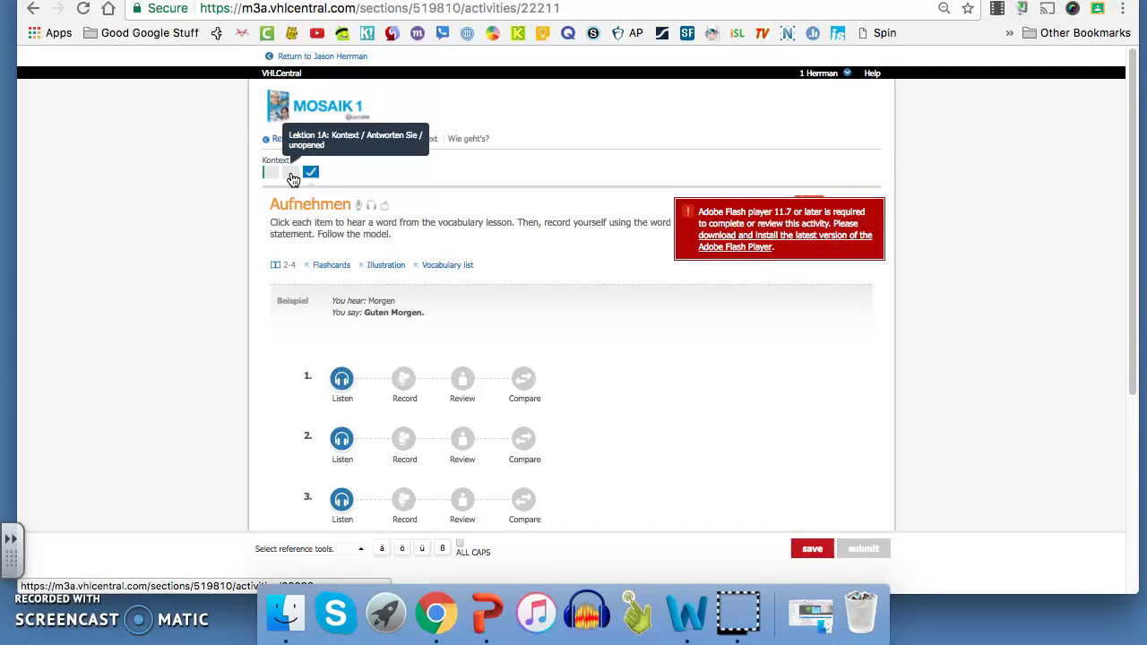
click(292, 175)
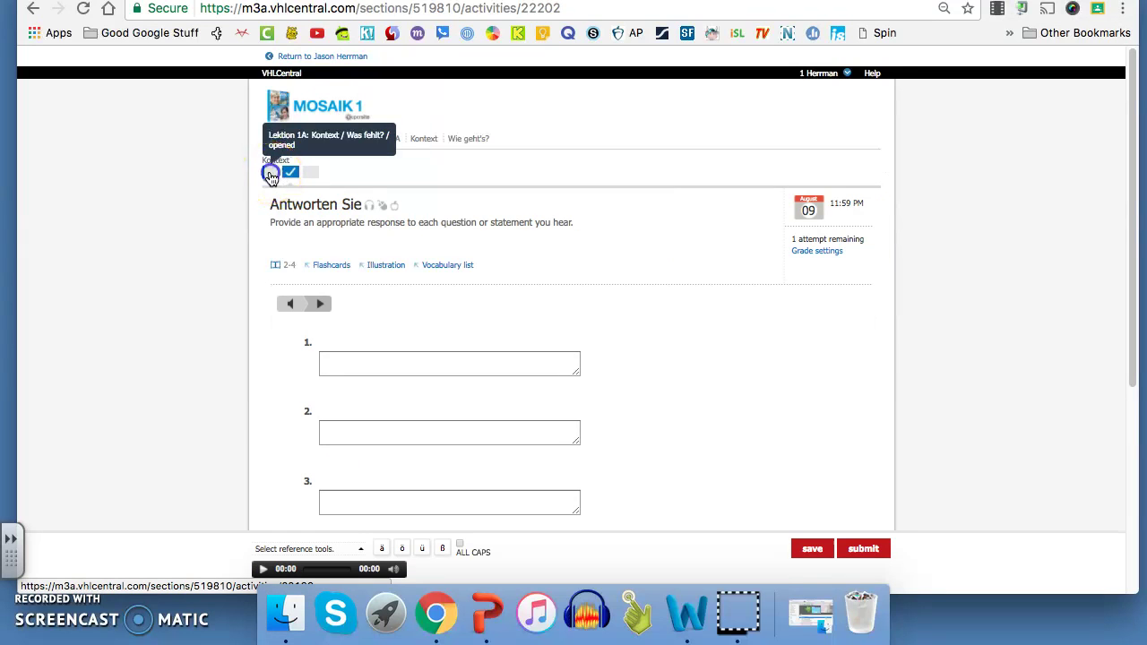
click(269, 172)
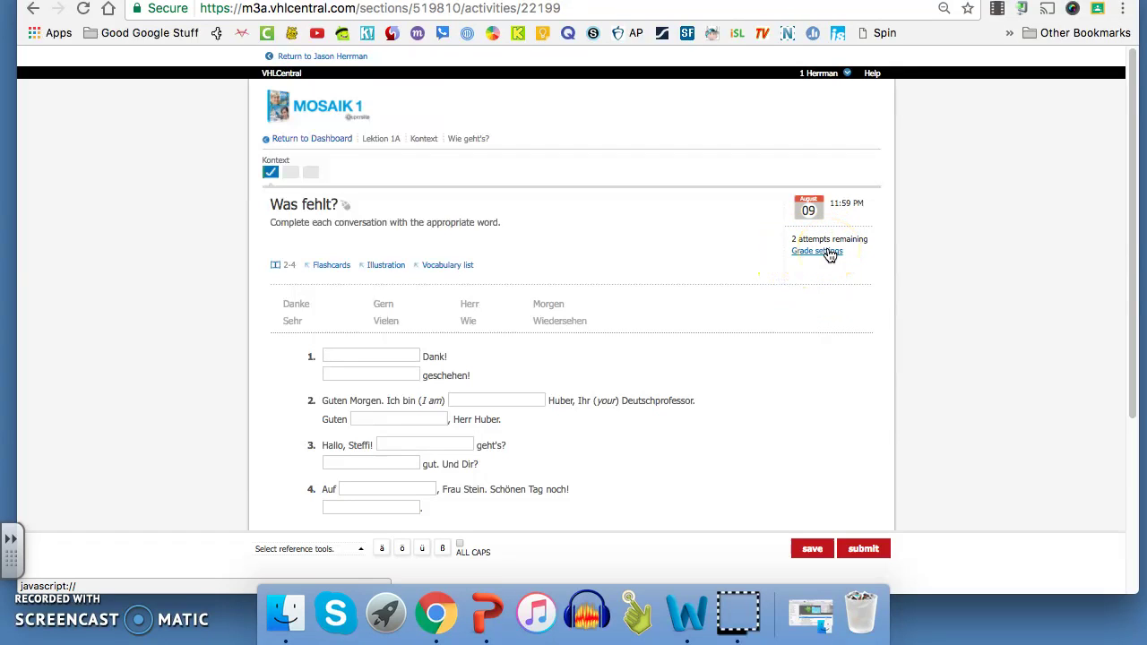
click(294, 171)
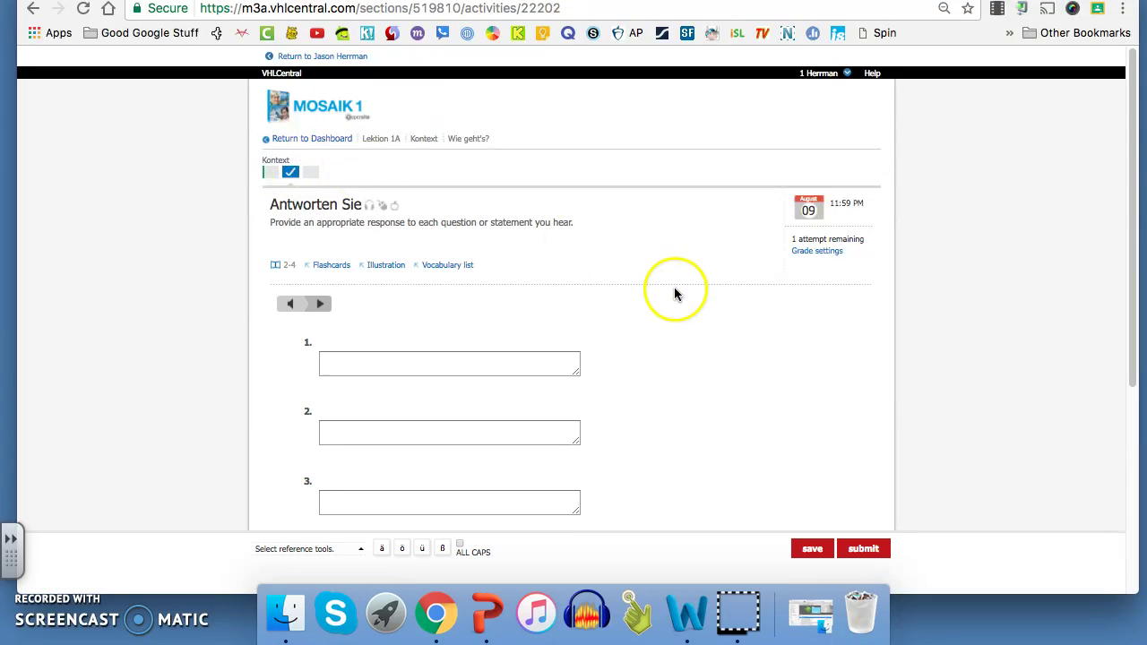
click(311, 173)
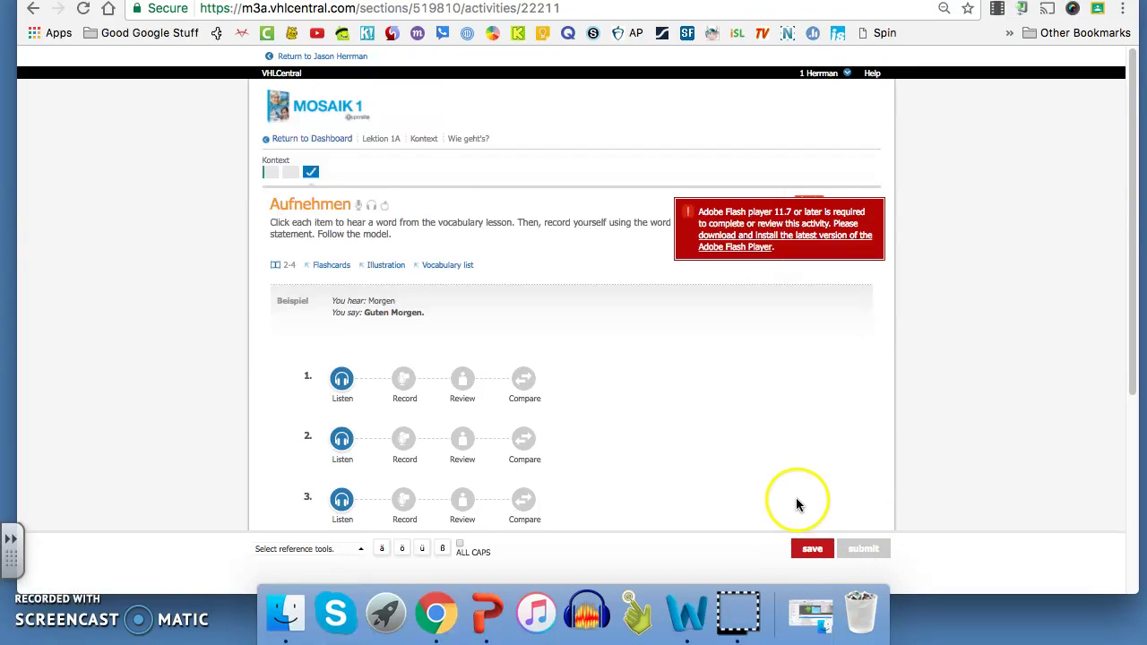
click(270, 179)
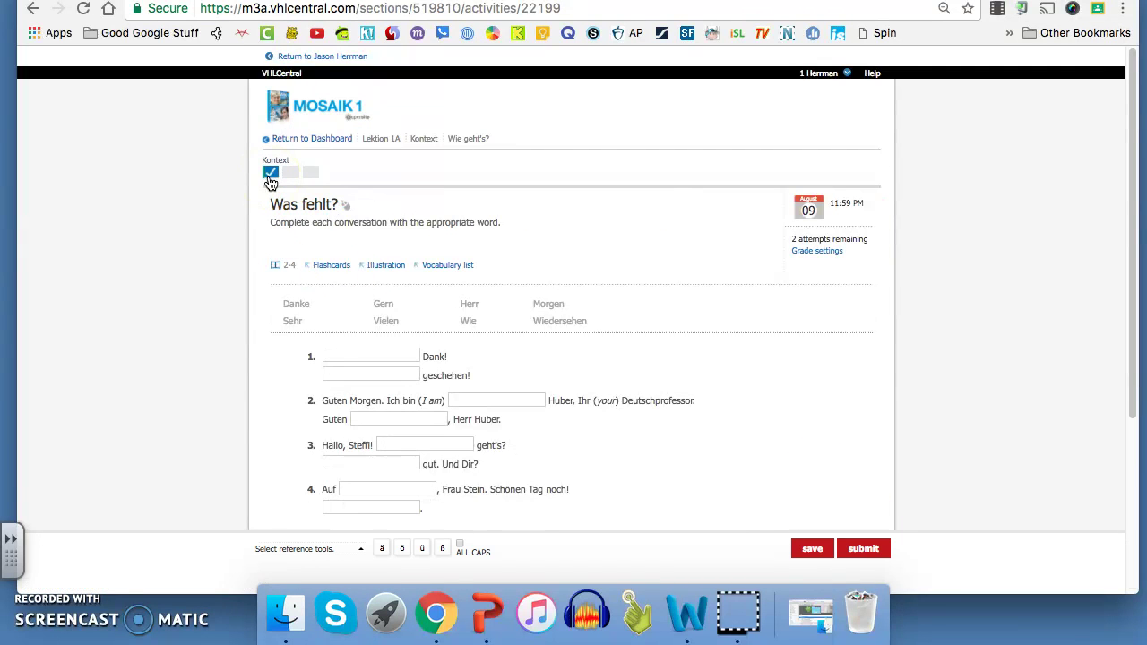
click(286, 177)
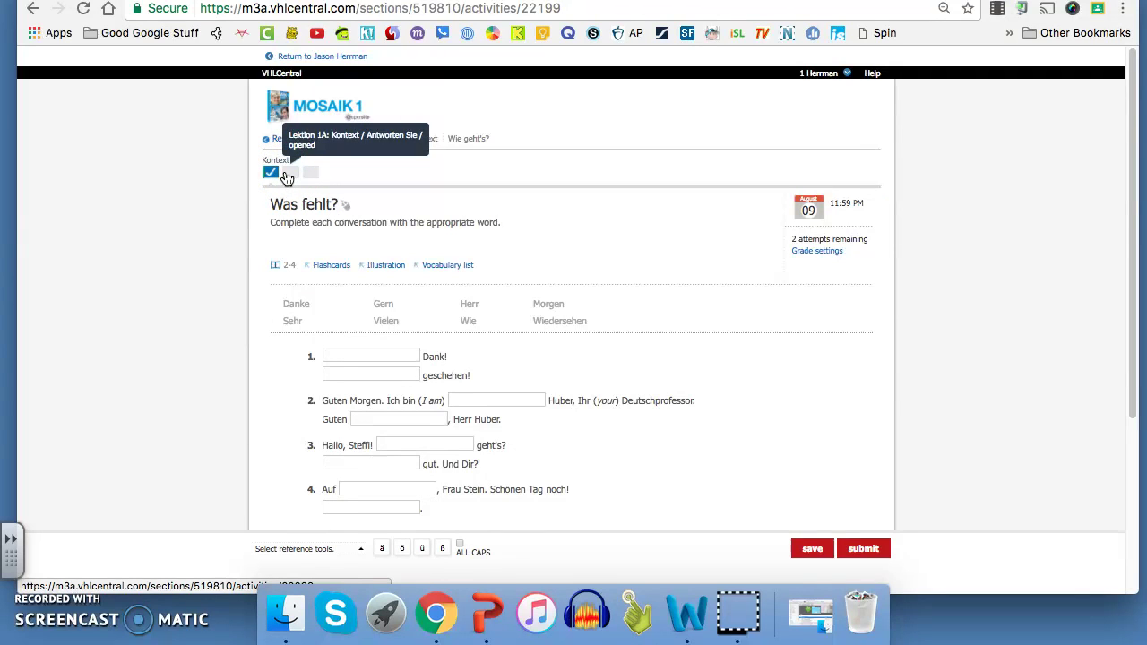
click(223, 186)
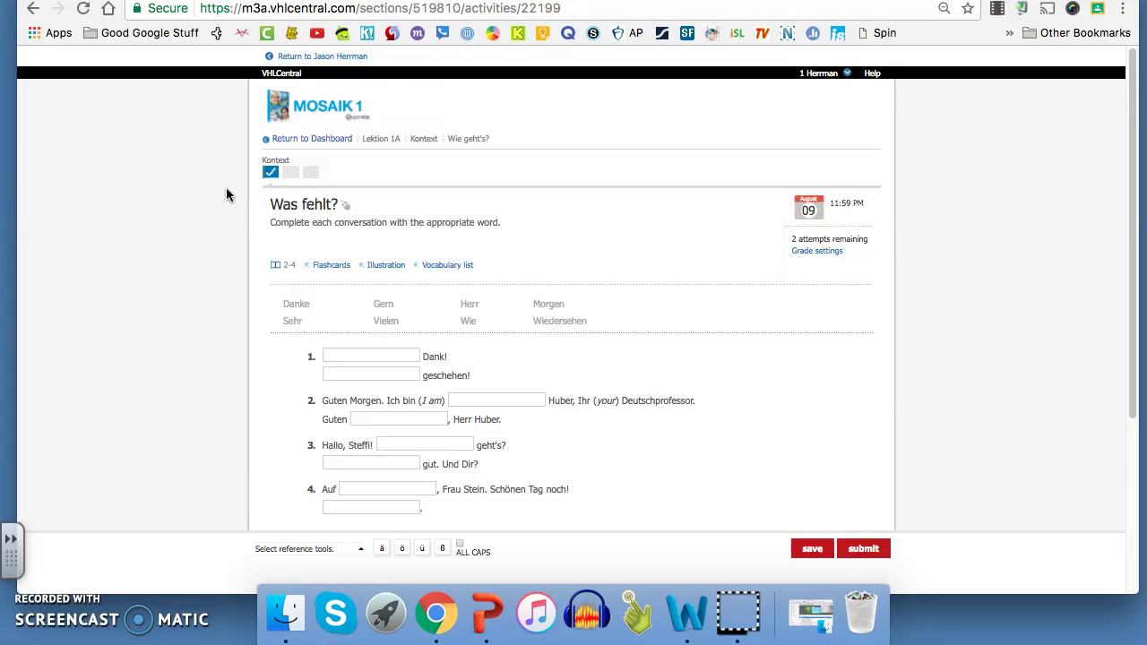
- Open the textbook page reference 2-4 of the Was fehlt? activity and close its pop-up window
click(276, 273)
click(276, 273)
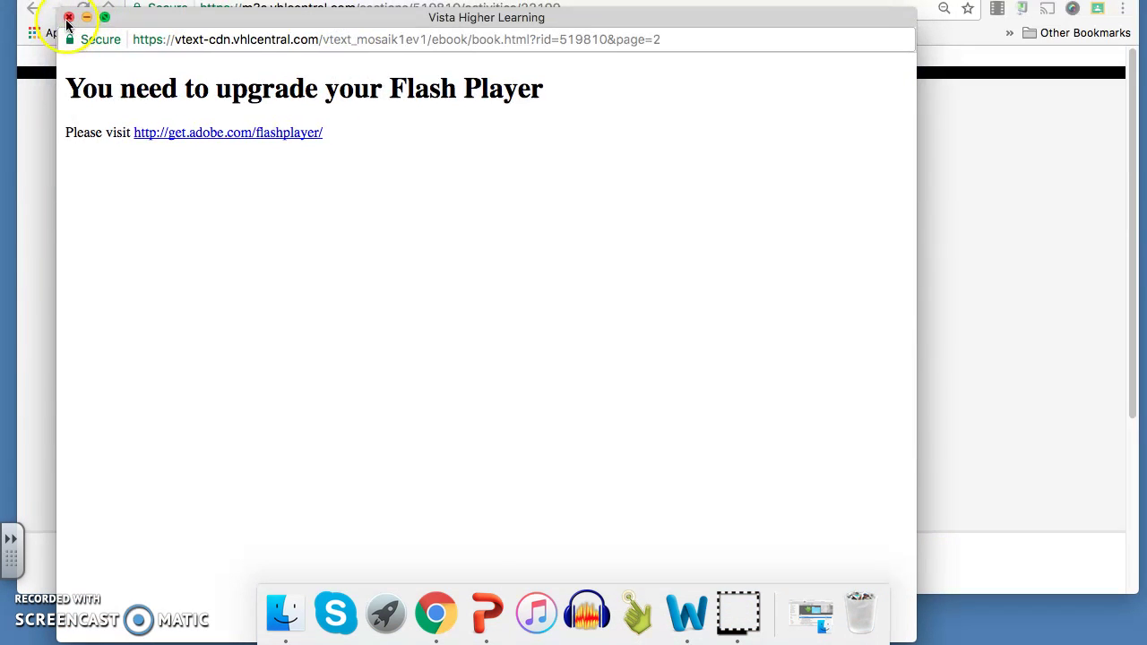
click(73, 16)
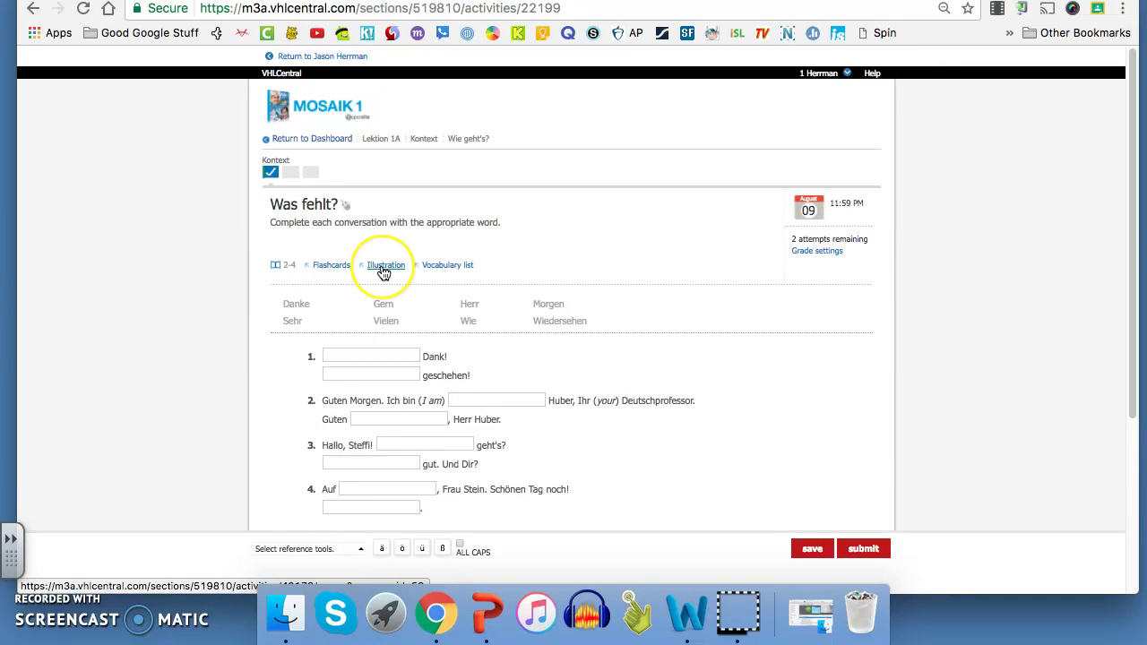
- View the activity's vocabulary list, browse its German and English entries, and close its window
click(445, 267)
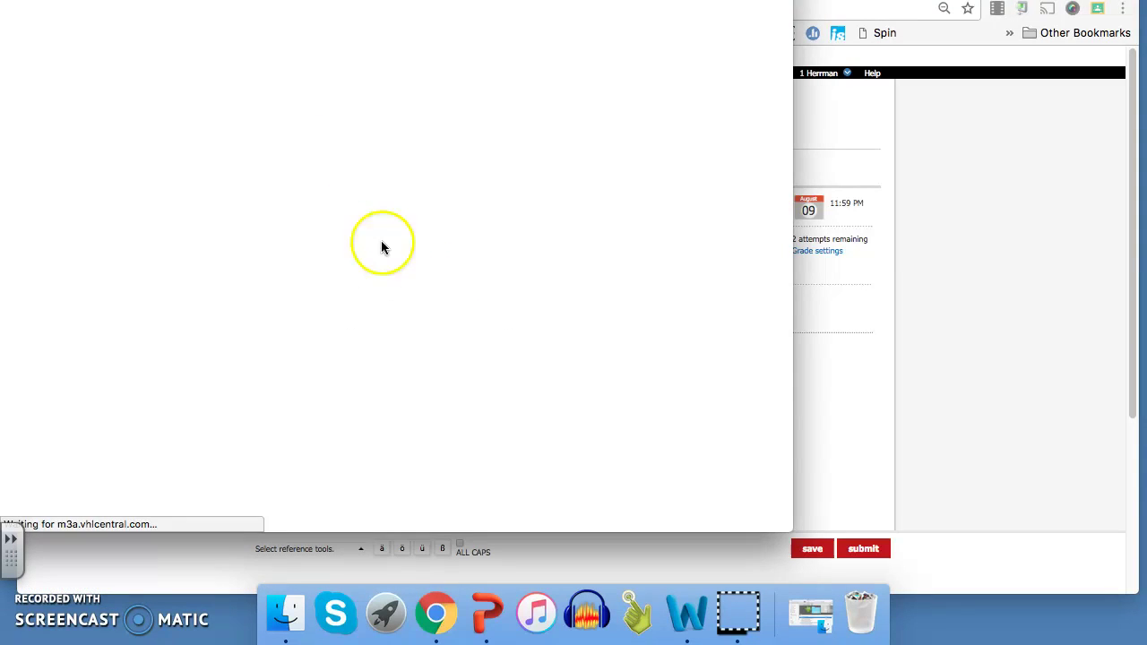
scroll(356, 244, down, 3)
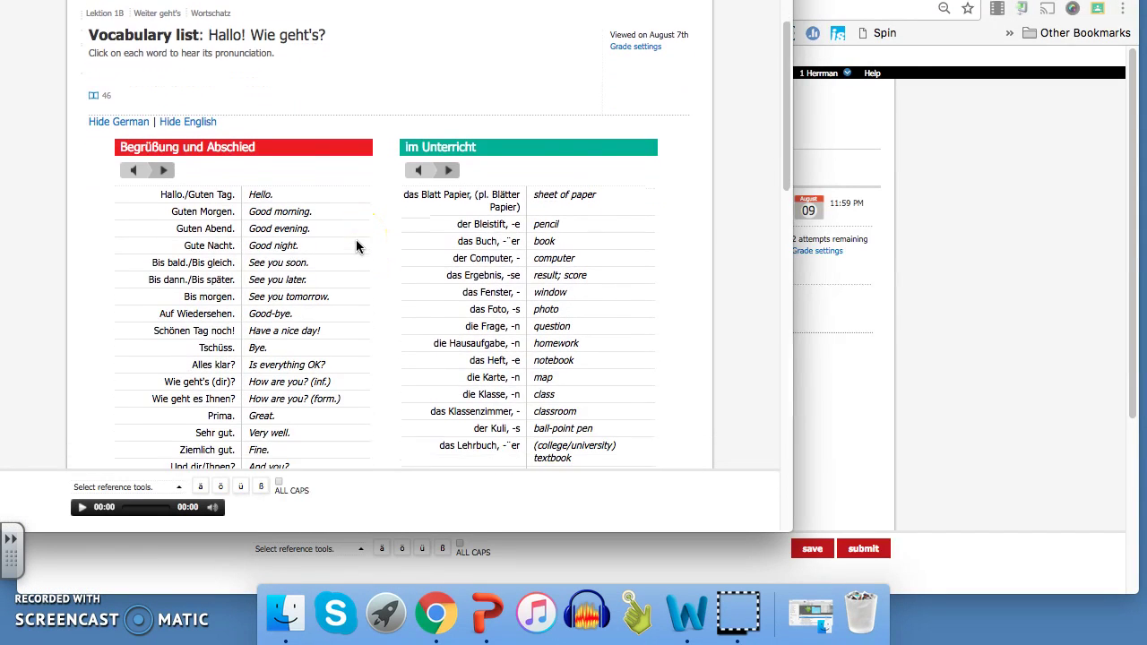
scroll(356, 239, down, 10)
scroll(356, 239, up, 15)
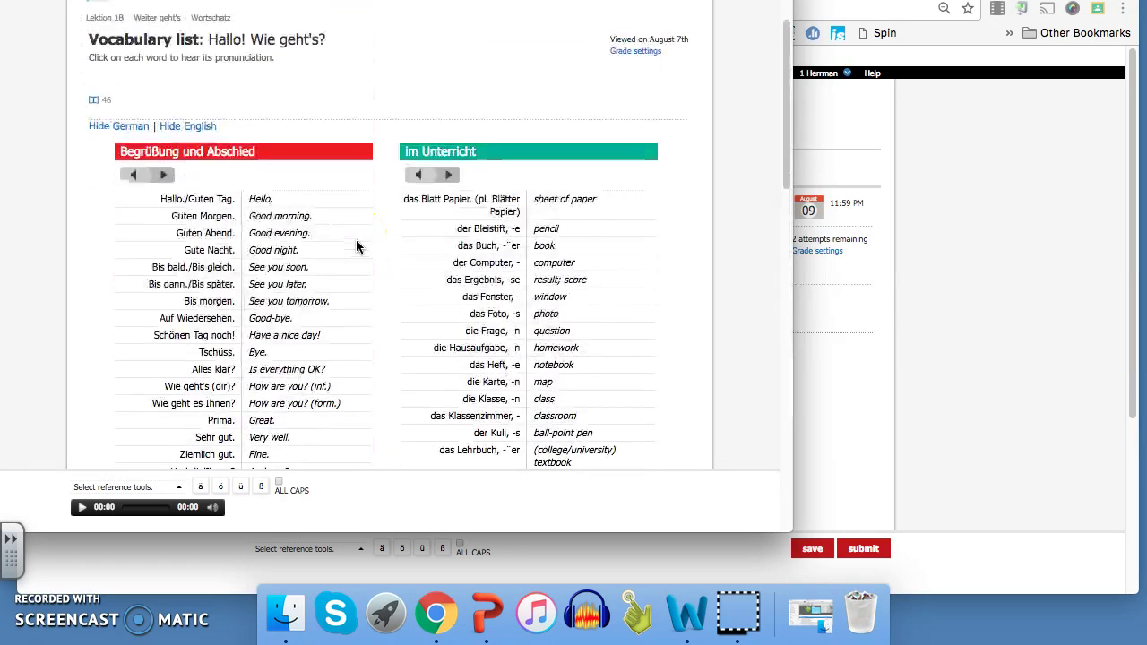
drag(17, 0, 82, 20)
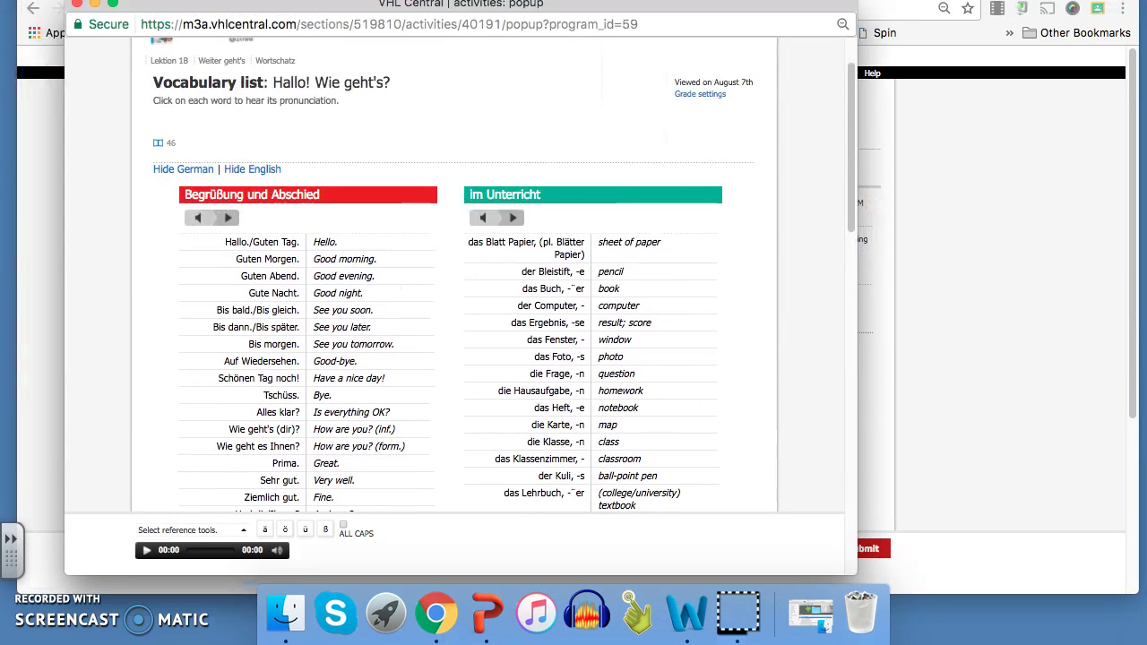
click(79, 5)
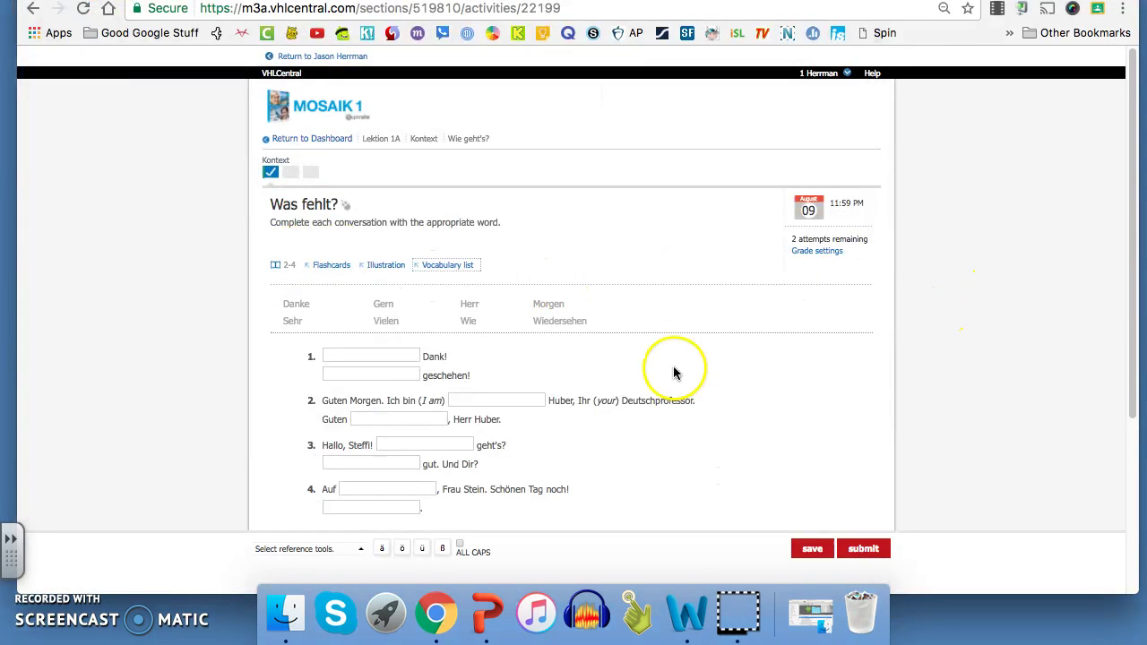
- Return from the Was fehlt? activity to the course dashboard and open the course content's Activities page
scroll(674, 371, down, 7)
scroll(638, 376, up, 5)
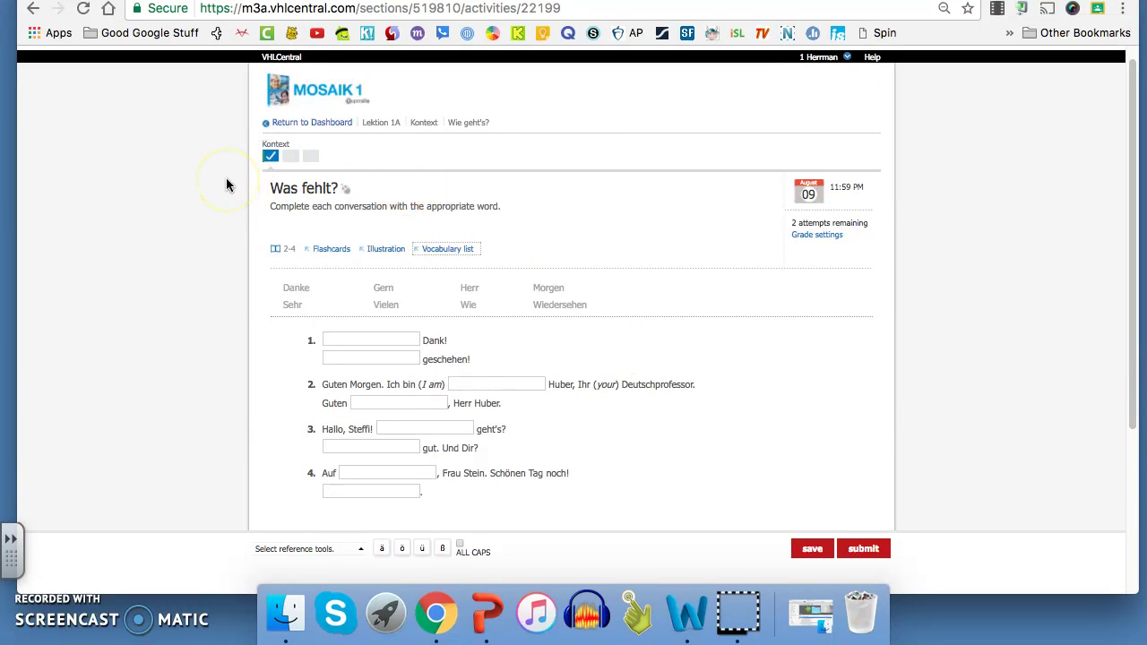
click(327, 123)
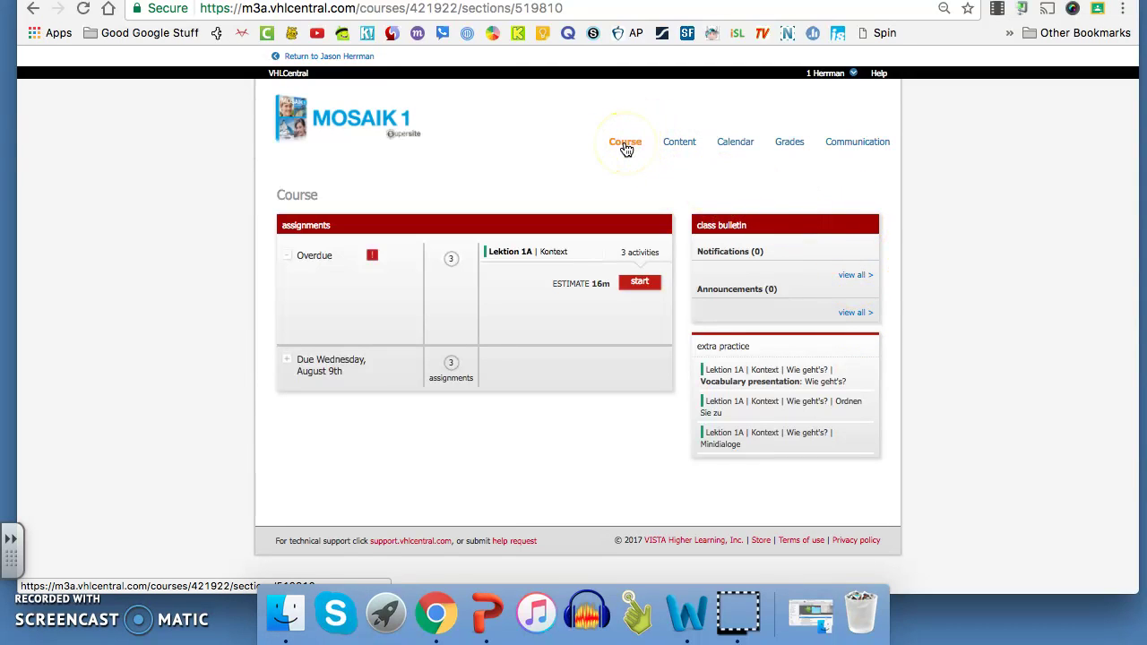
click(668, 143)
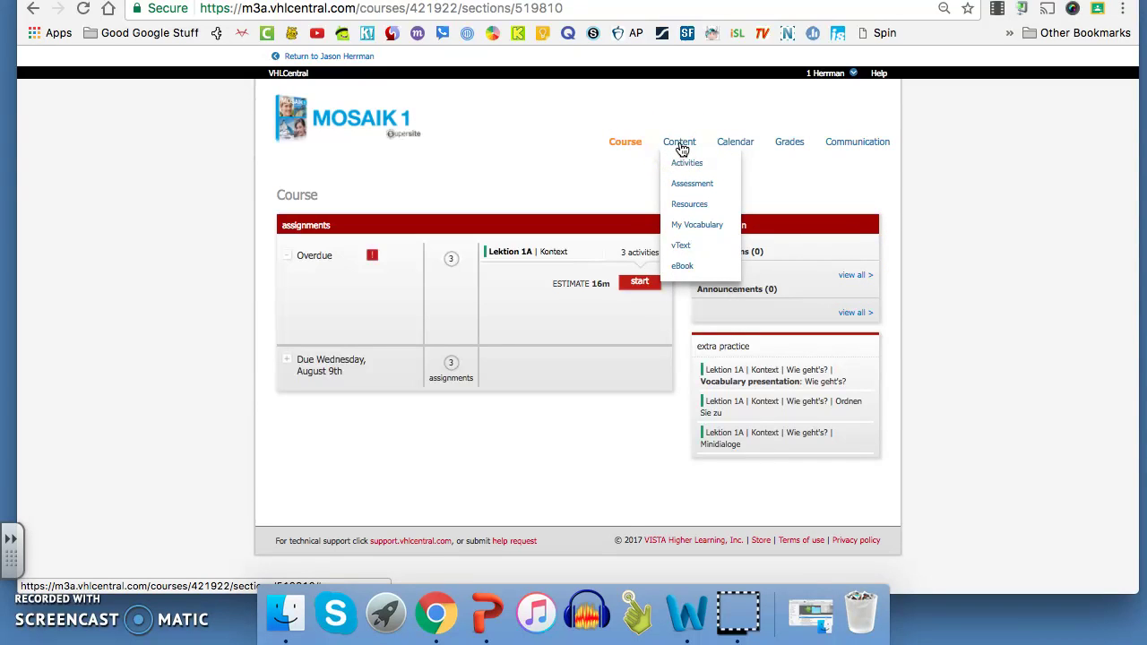
click(684, 164)
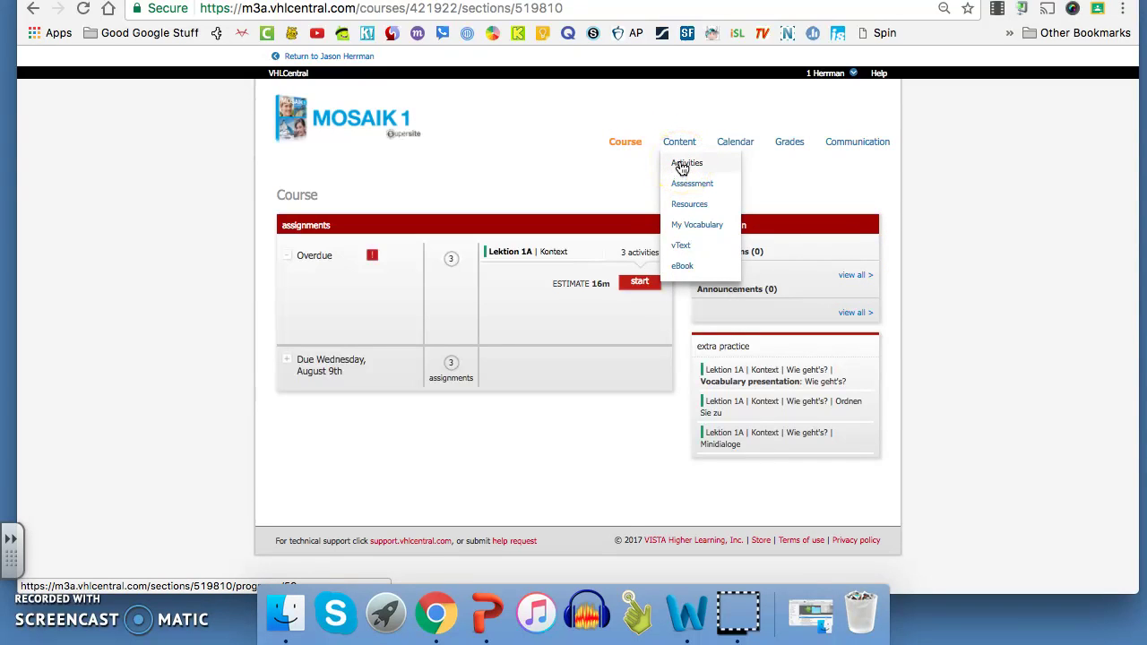
click(681, 164)
click(683, 164)
- Filter the Lektion 1A Wie geht's? list to All Activities and look through the practice, workbook and lab manual entries
click(767, 267)
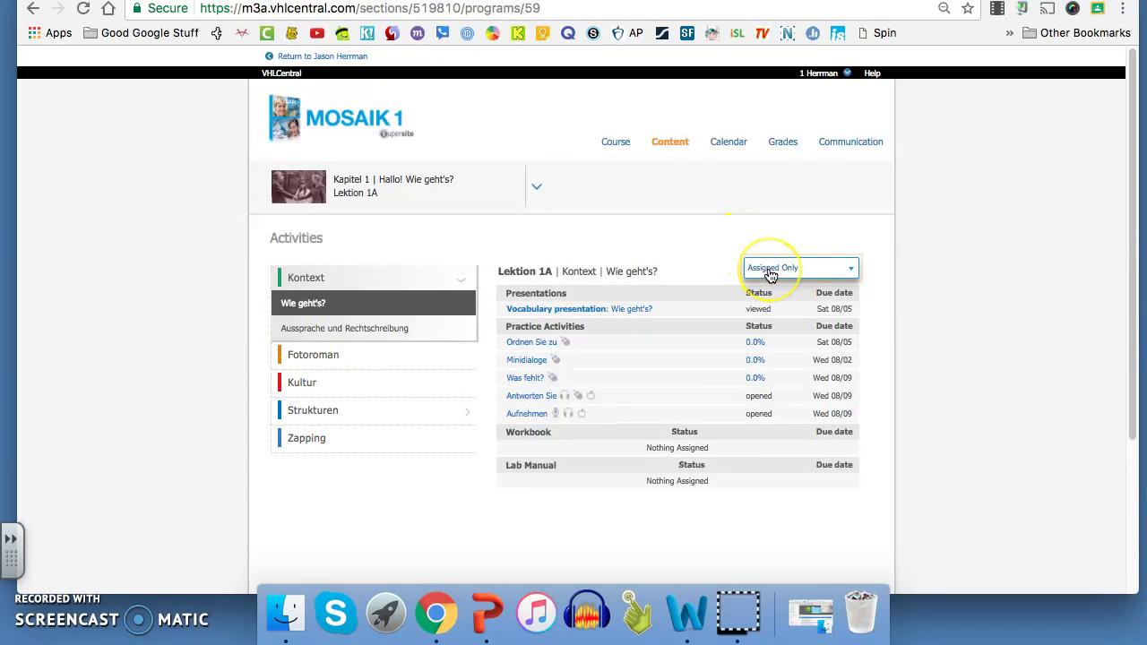
click(819, 271)
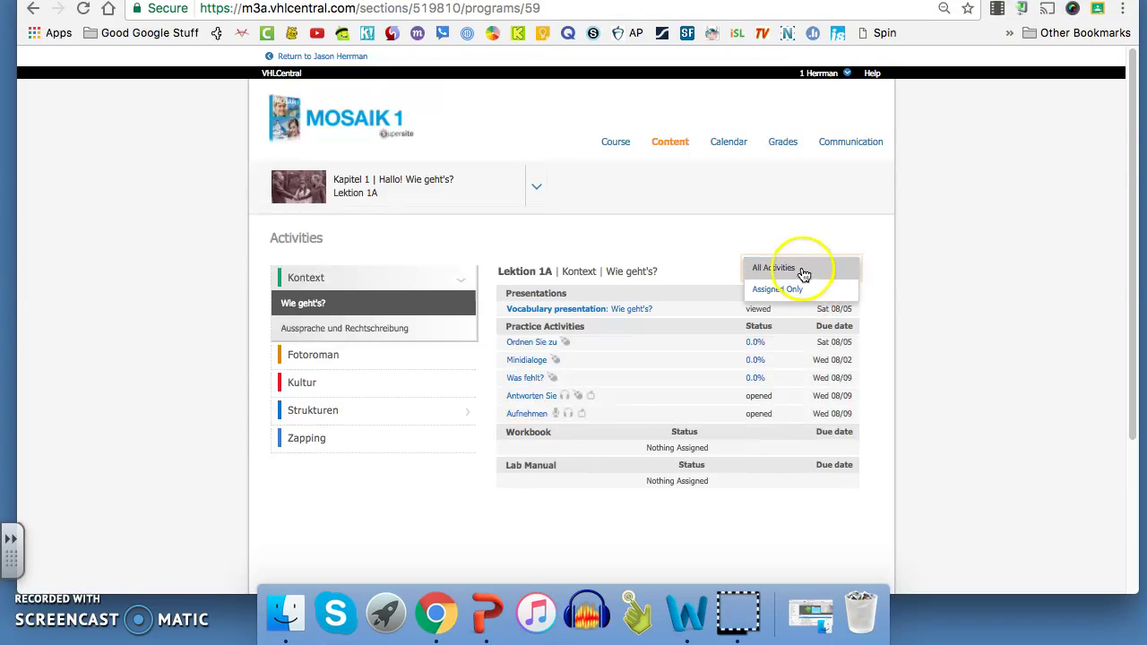
click(802, 271)
scroll(188, 328, down, 5)
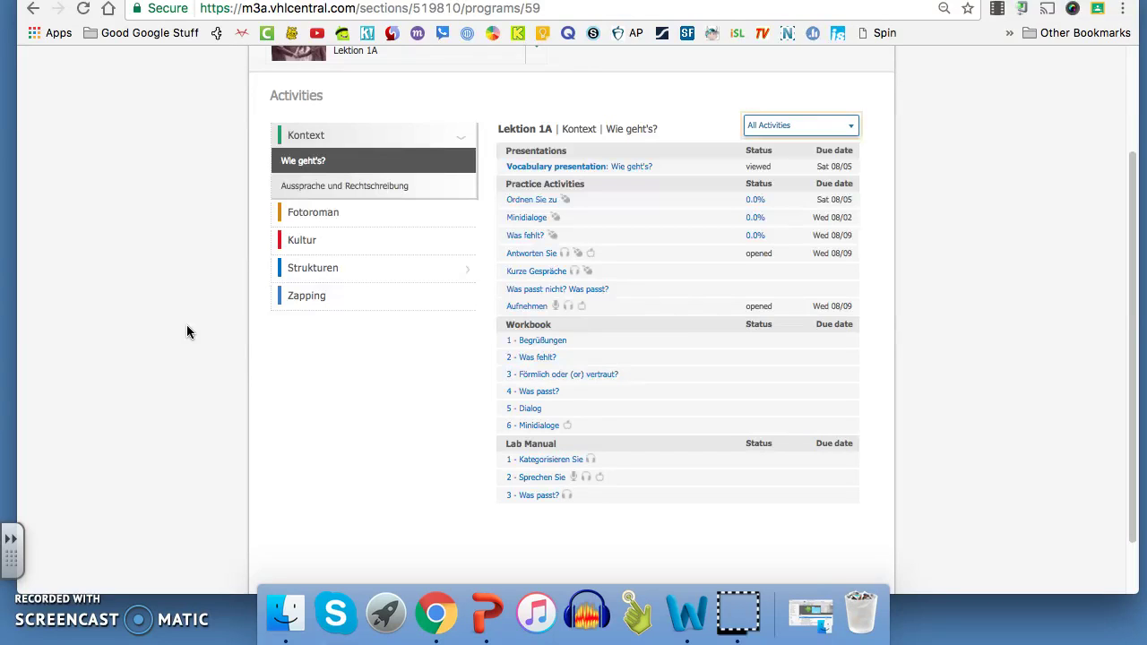
scroll(960, 257, up, 1)
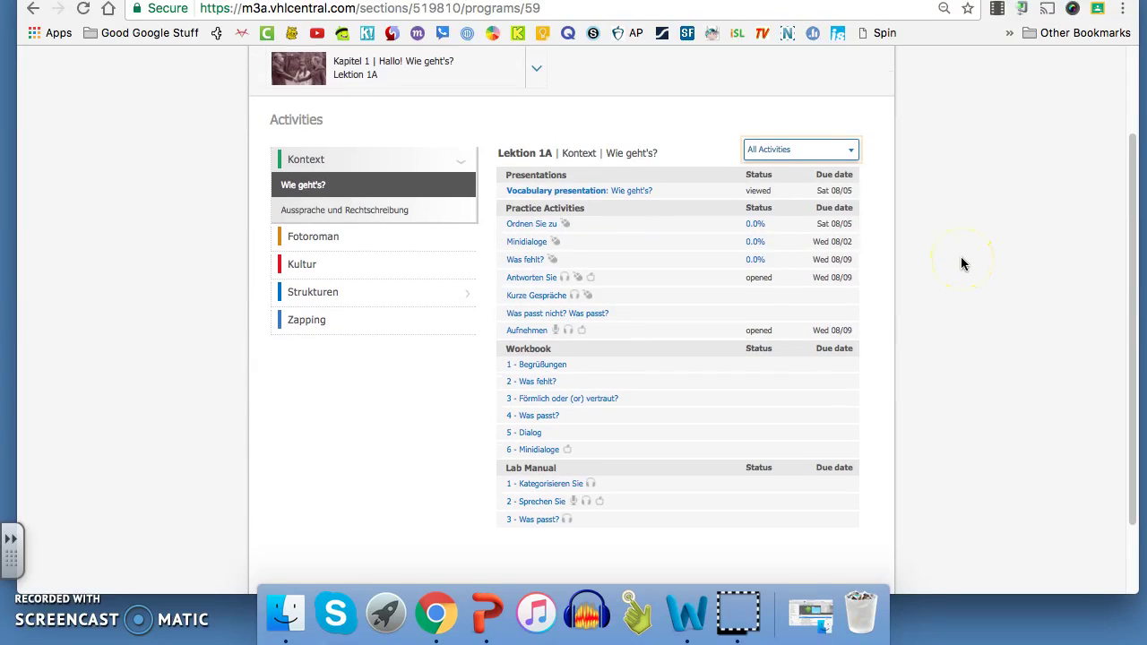
scroll(961, 264, down, 1)
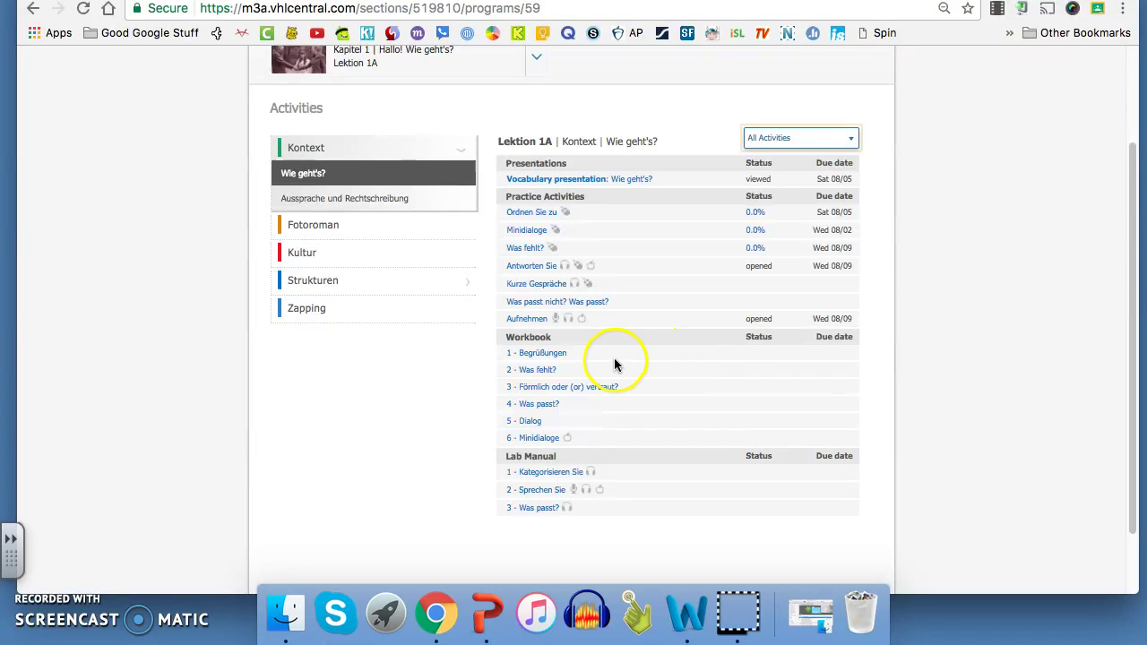
scroll(991, 291, up, 3)
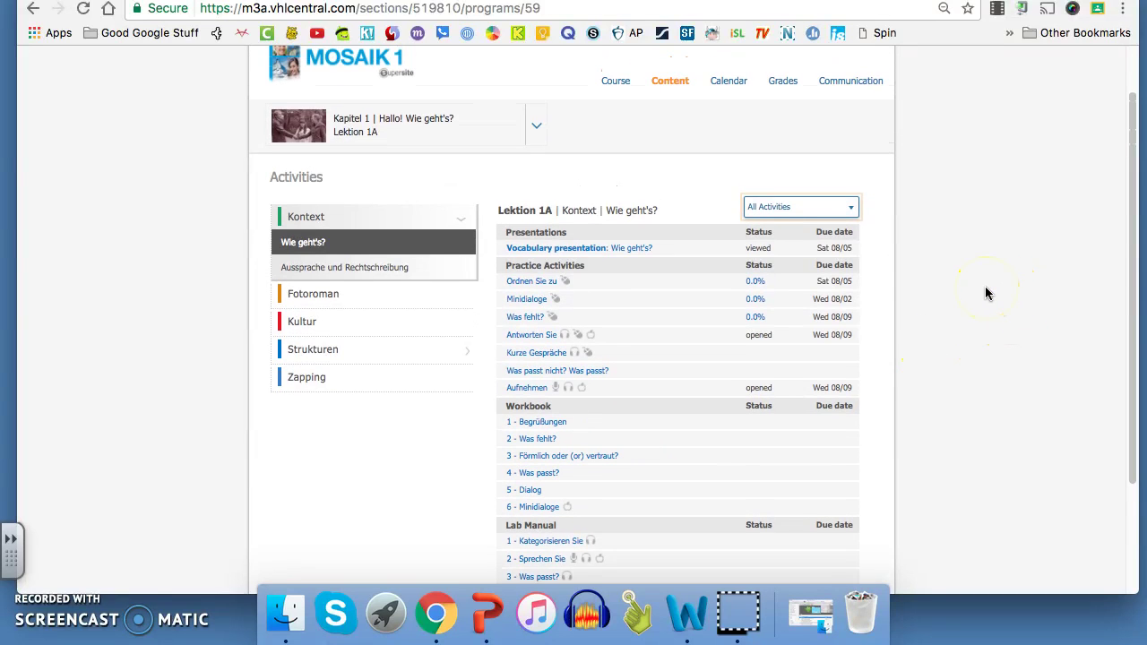
mouse_move(674, 104)
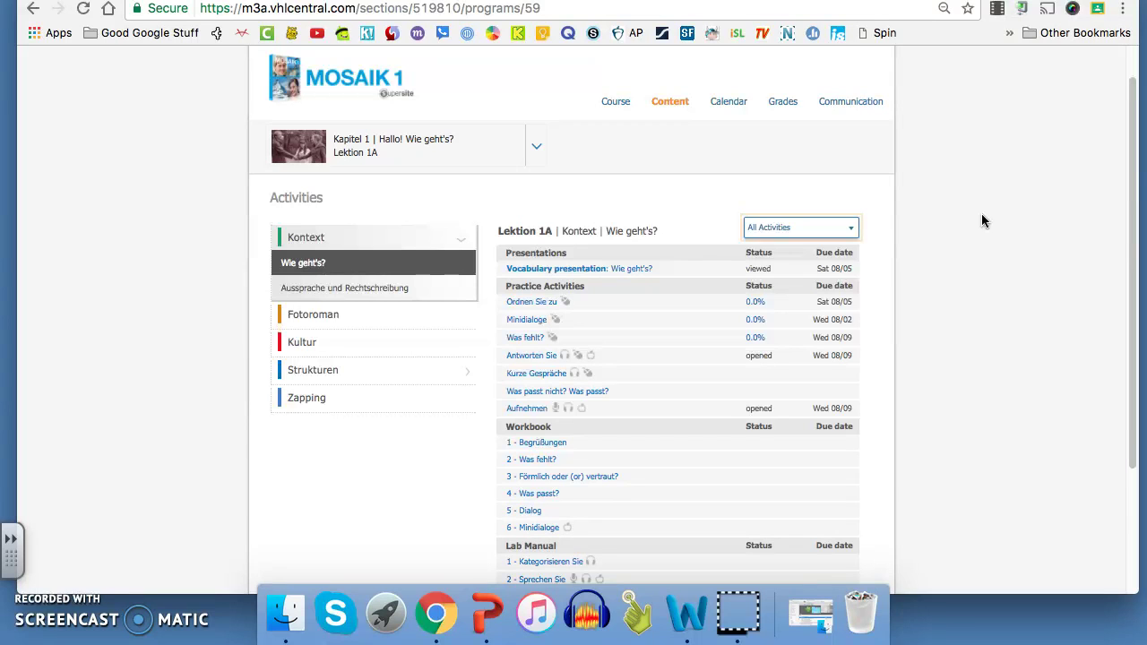
scroll(982, 222, up, 2)
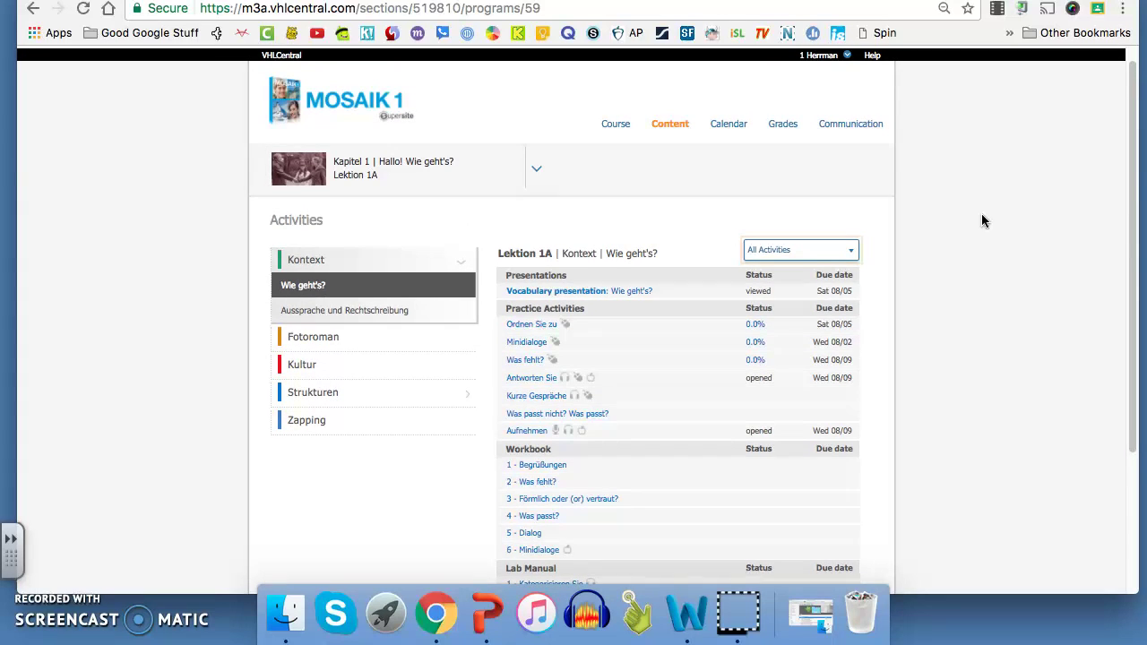